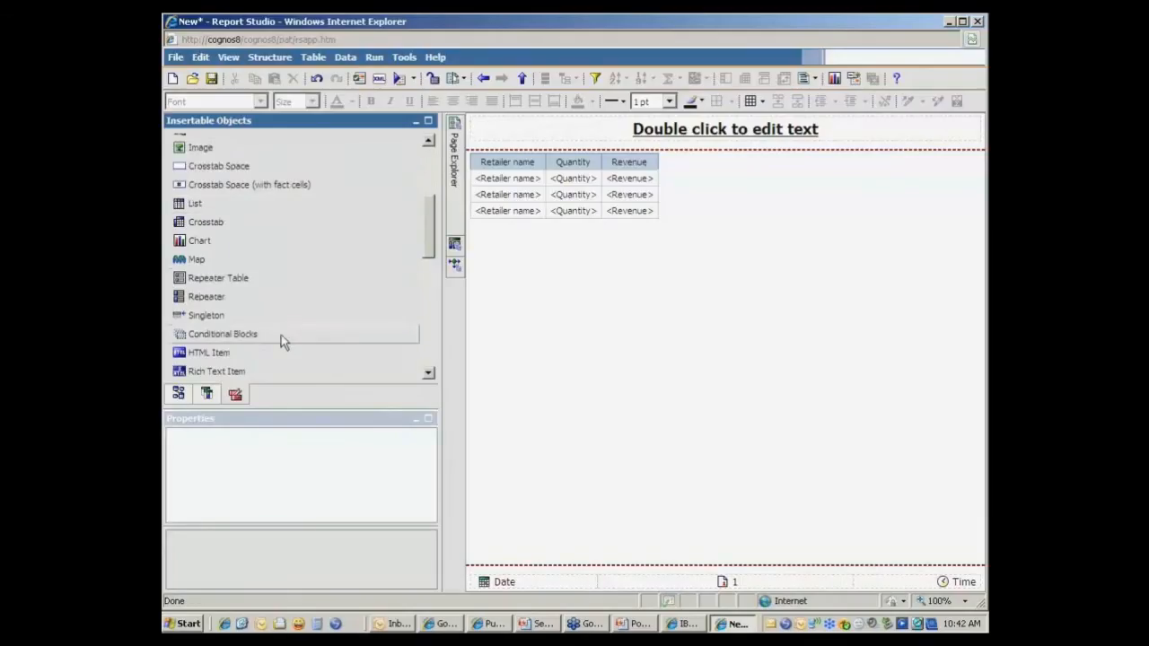
- Insert a conditional block into the list's Retailer name column body and set its block variable to Boolean1
left_click_drag(281, 334, 538, 185)
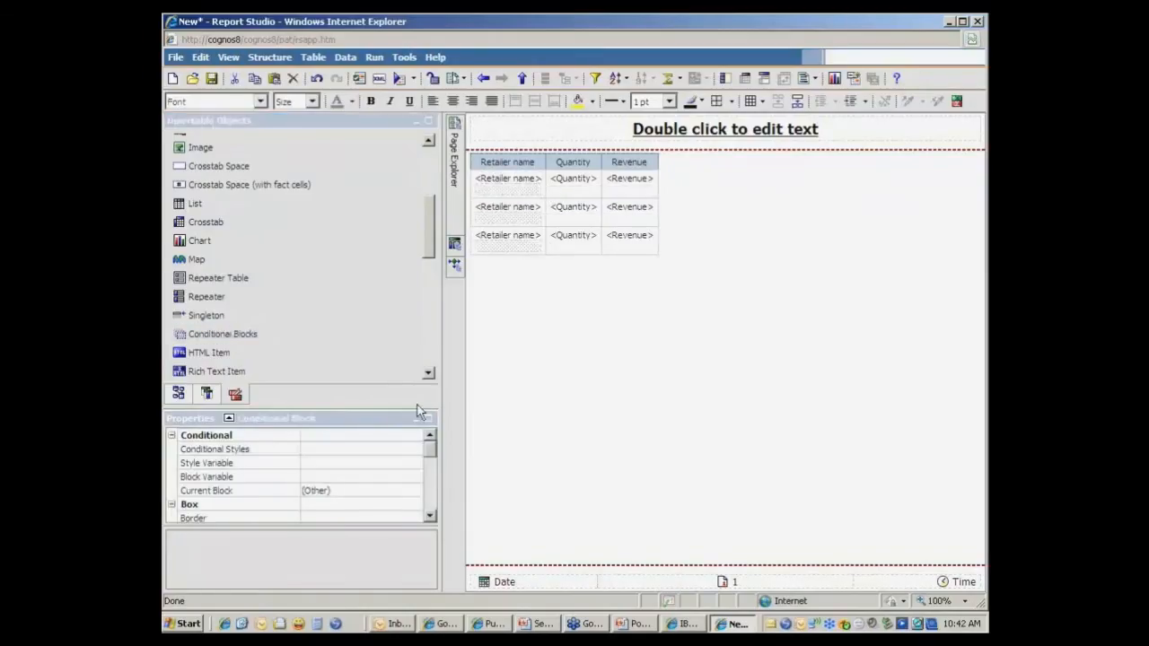
left_click(323, 480)
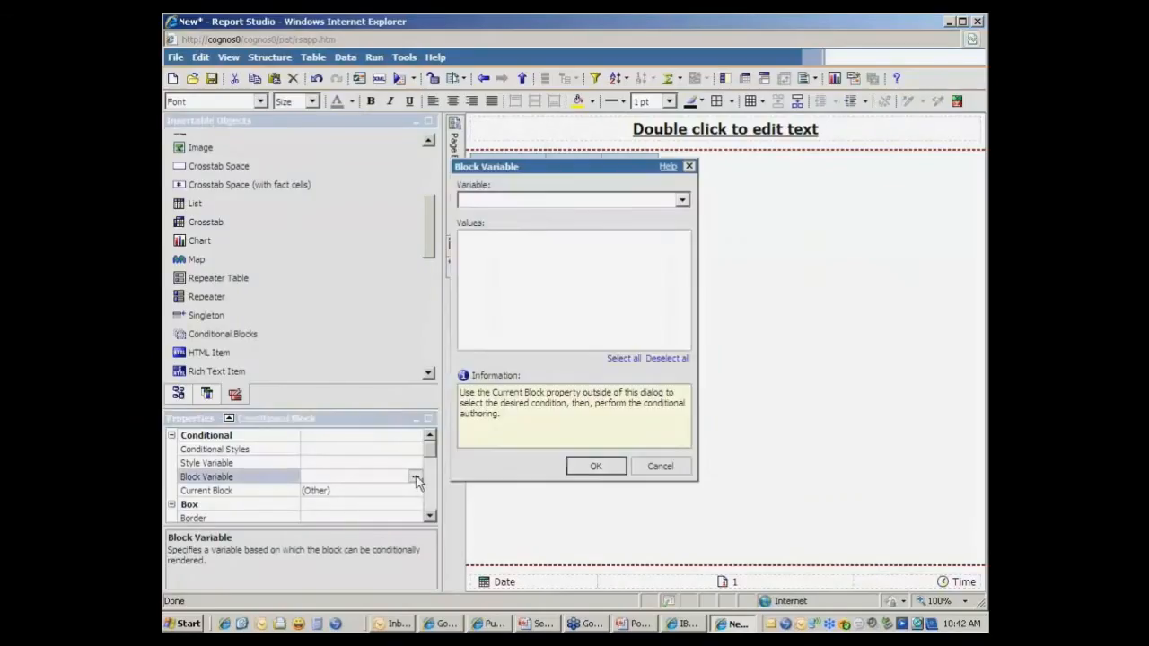
left_click(527, 198)
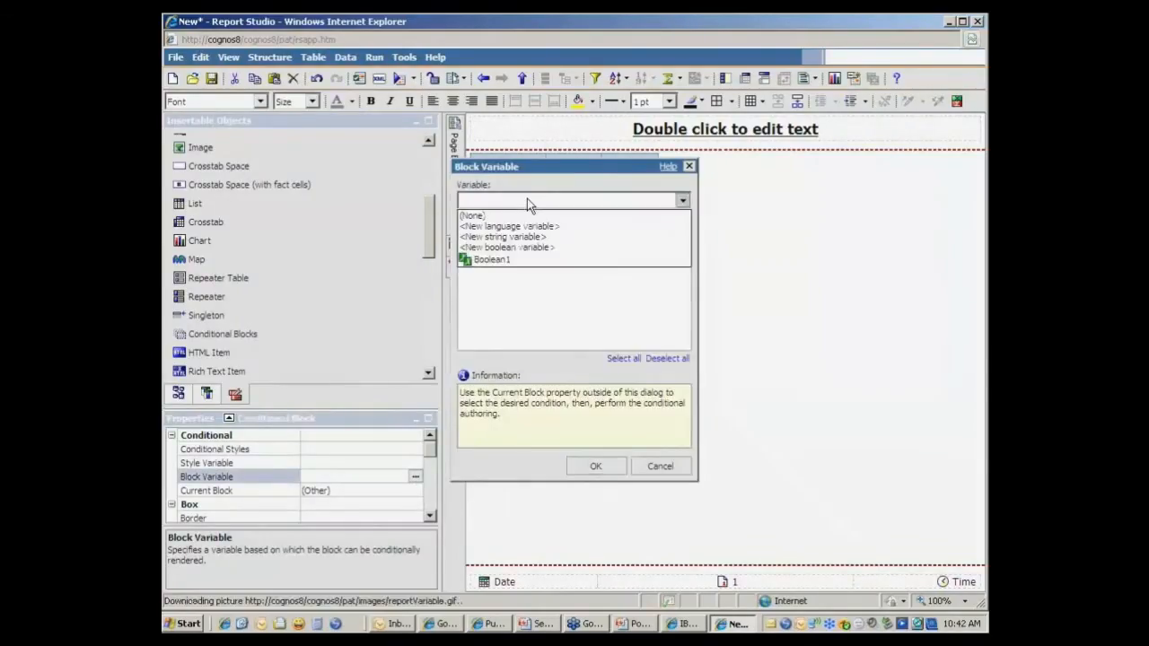
left_click(499, 261)
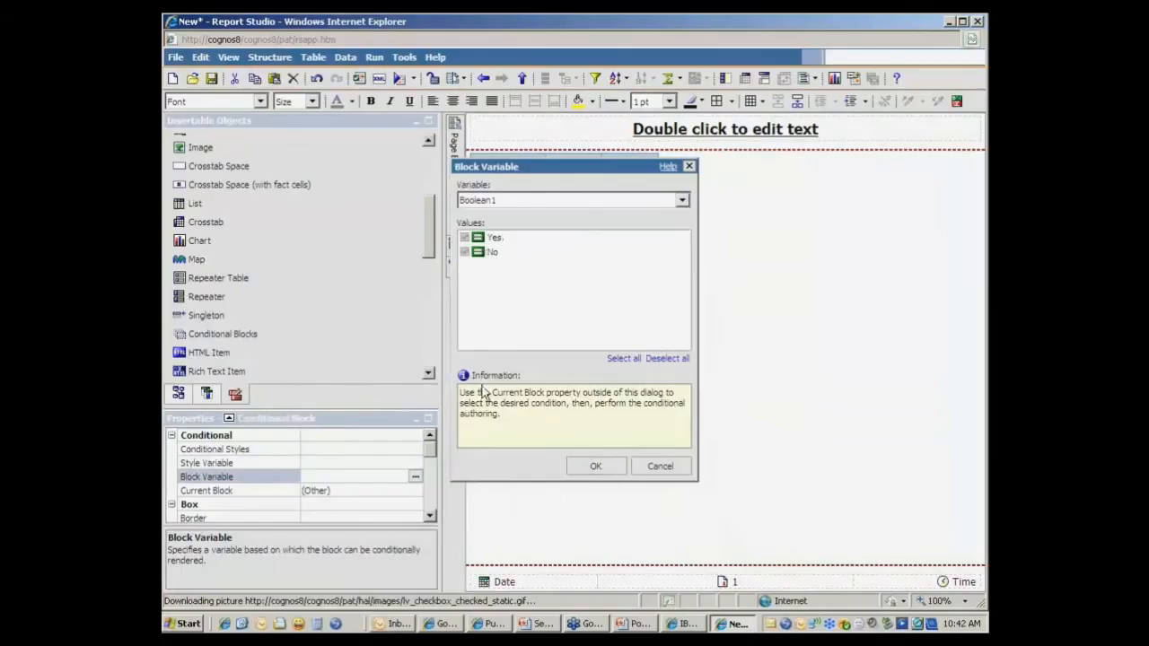
left_click(595, 466)
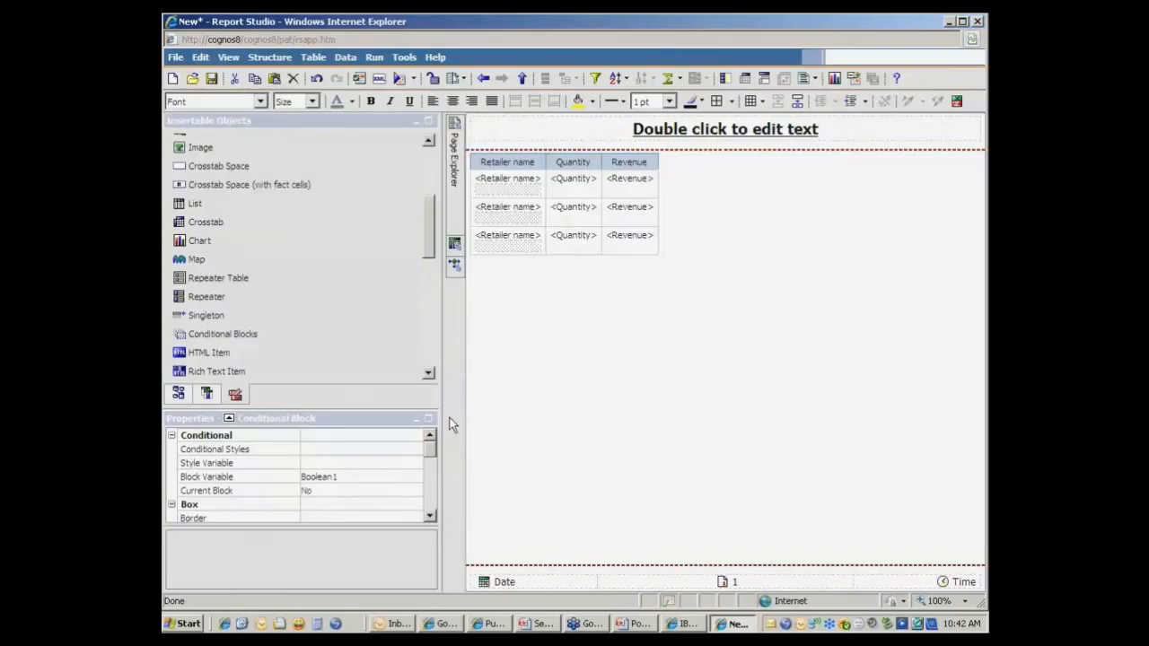
- Copy the Retailer name text item into the conditional block for the No value
left_click(516, 183)
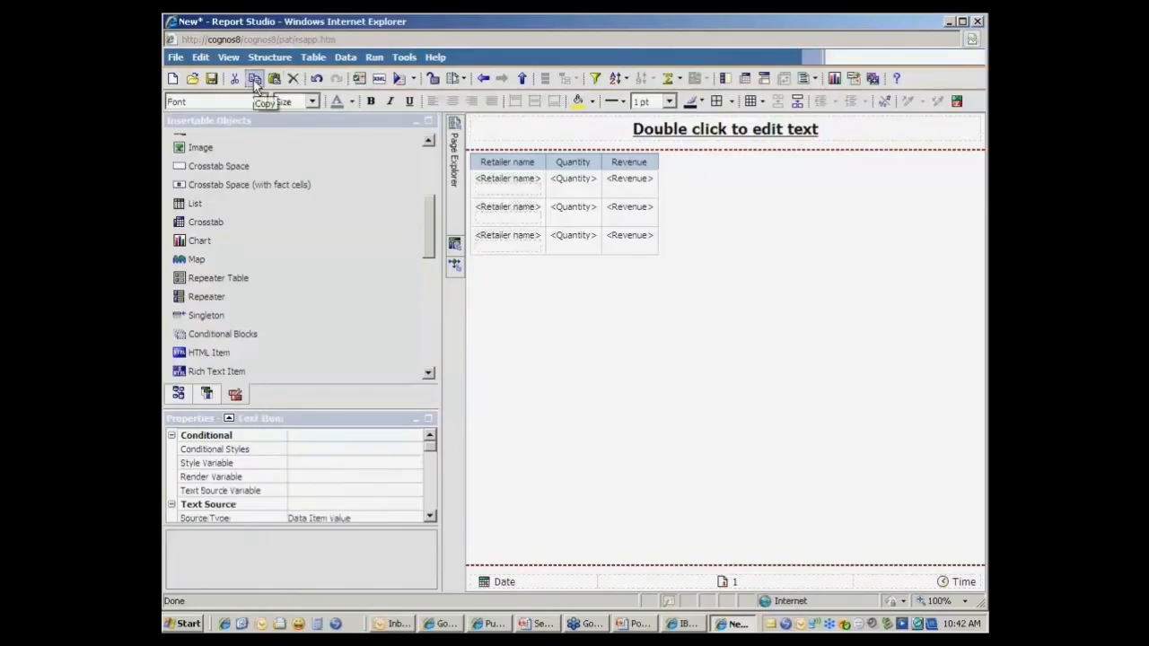
left_click(488, 195)
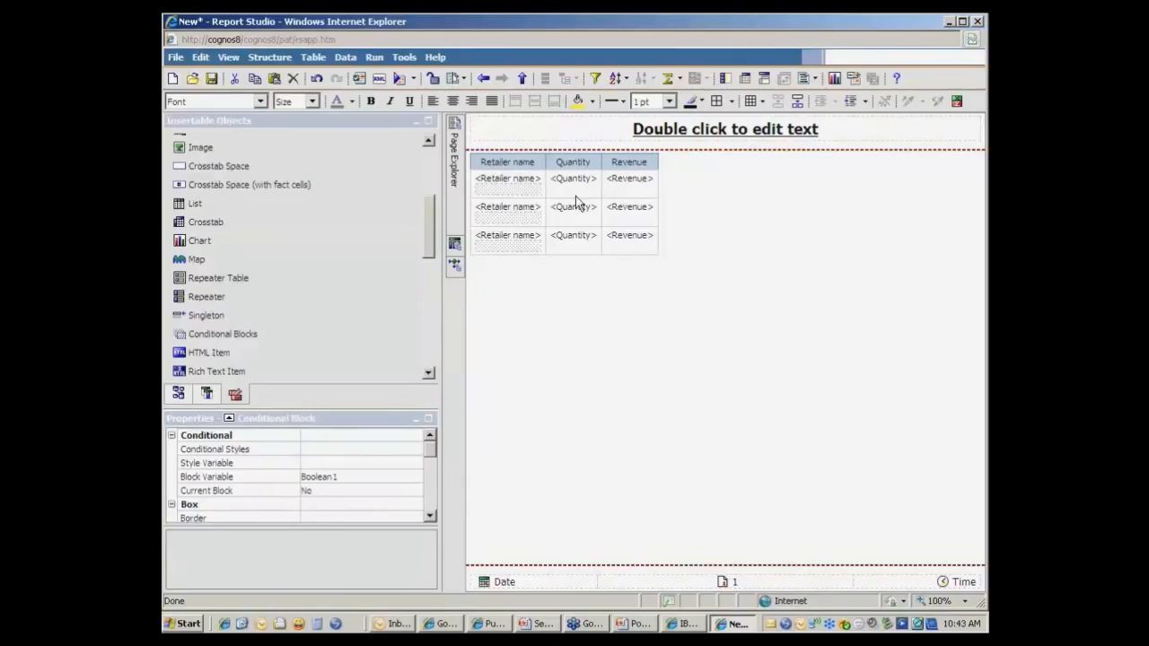
left_click(275, 79)
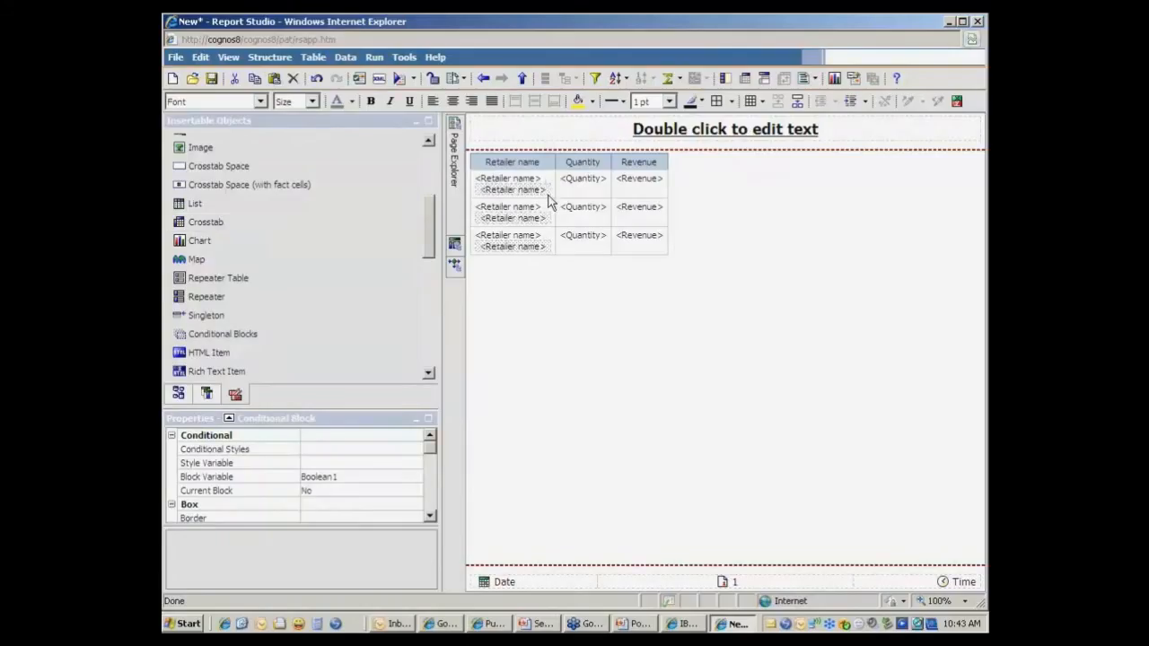
- Switch the conditional block's current block to Yes
left_click(391, 493)
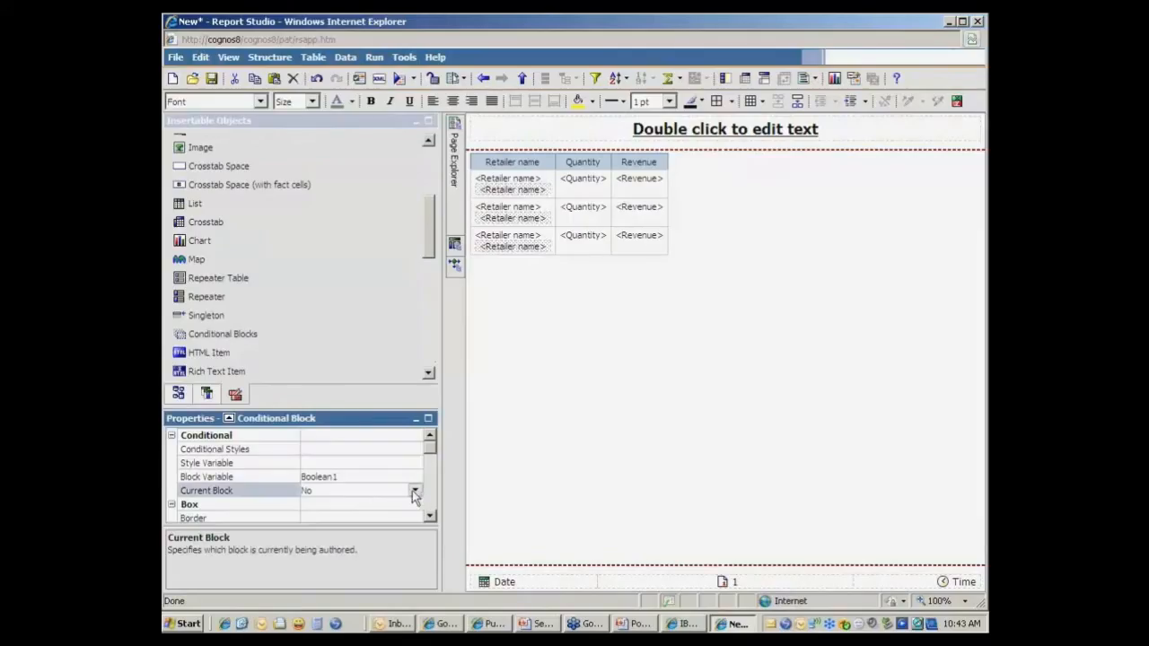
left_click(414, 492)
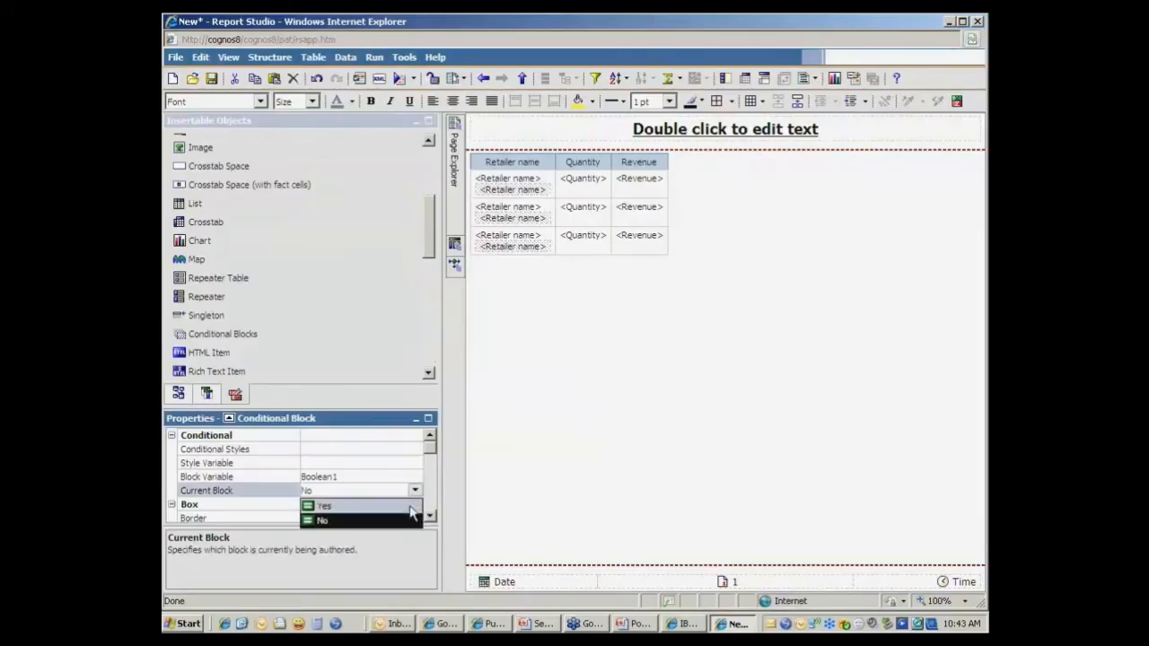
left_click(410, 507)
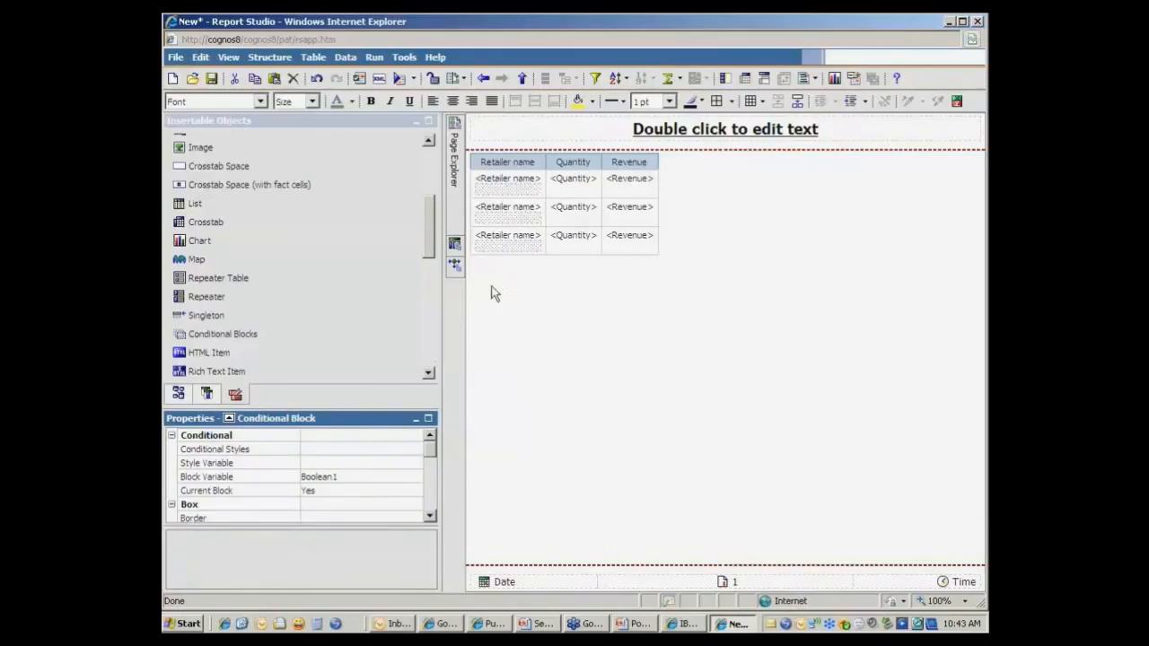
- Create a drill-through definition on the original Retailer name text item, targeting the Demo2 Target report and opening in a new window
left_click(517, 182)
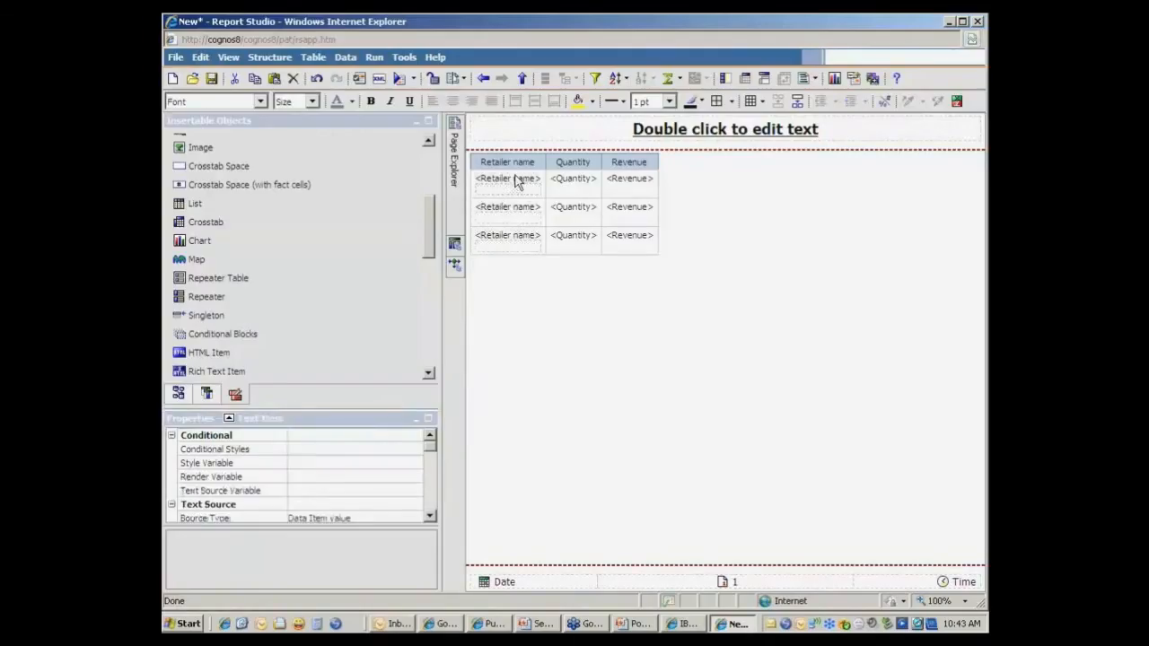
right_click(518, 182)
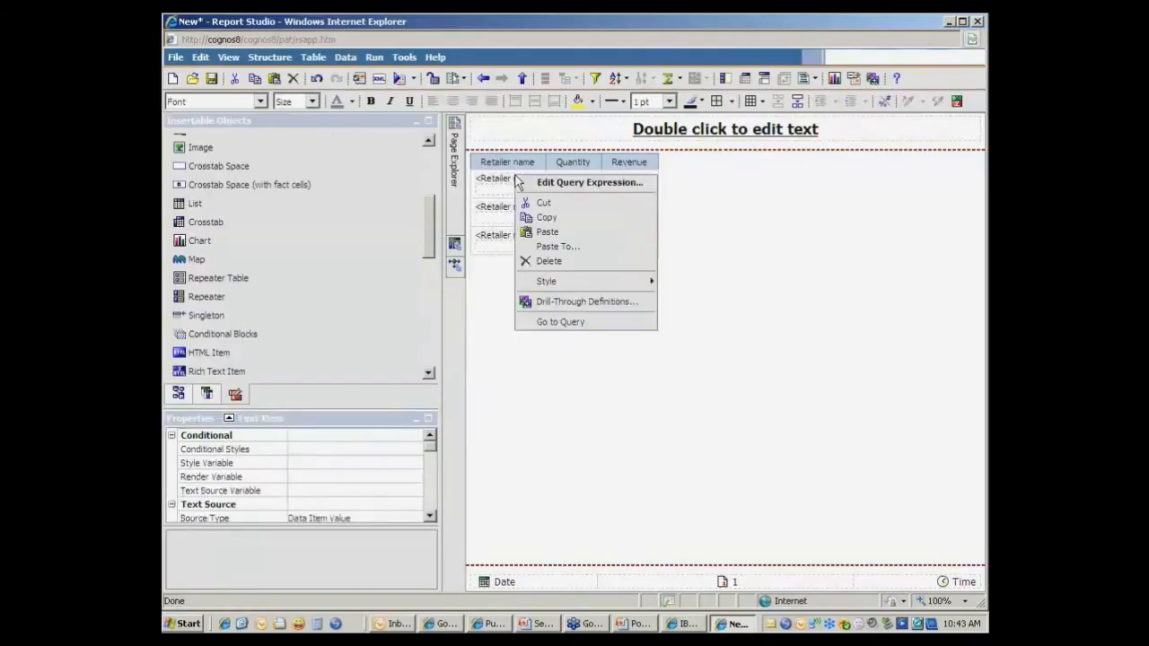
left_click(561, 302)
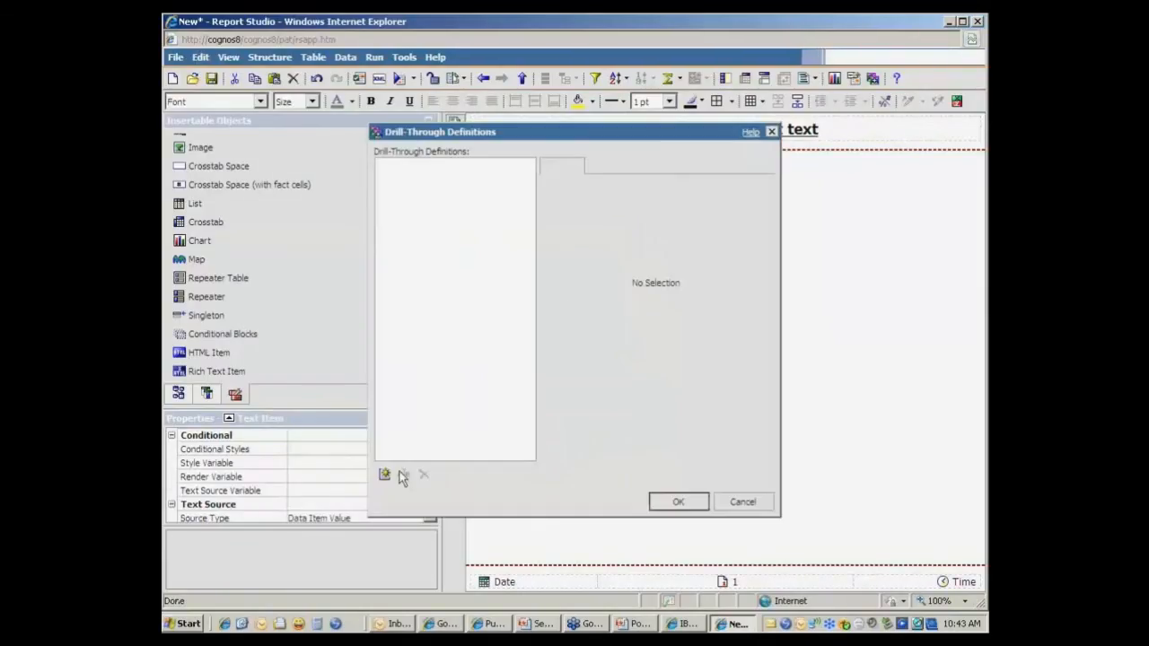
left_click(384, 474)
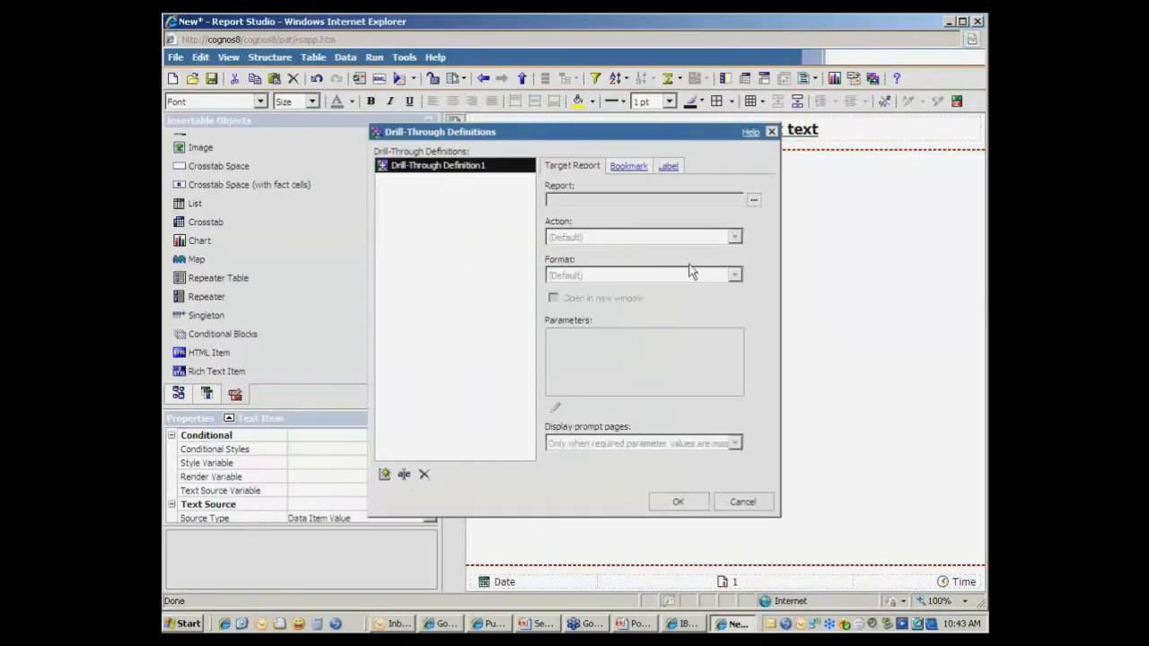
left_click(754, 201)
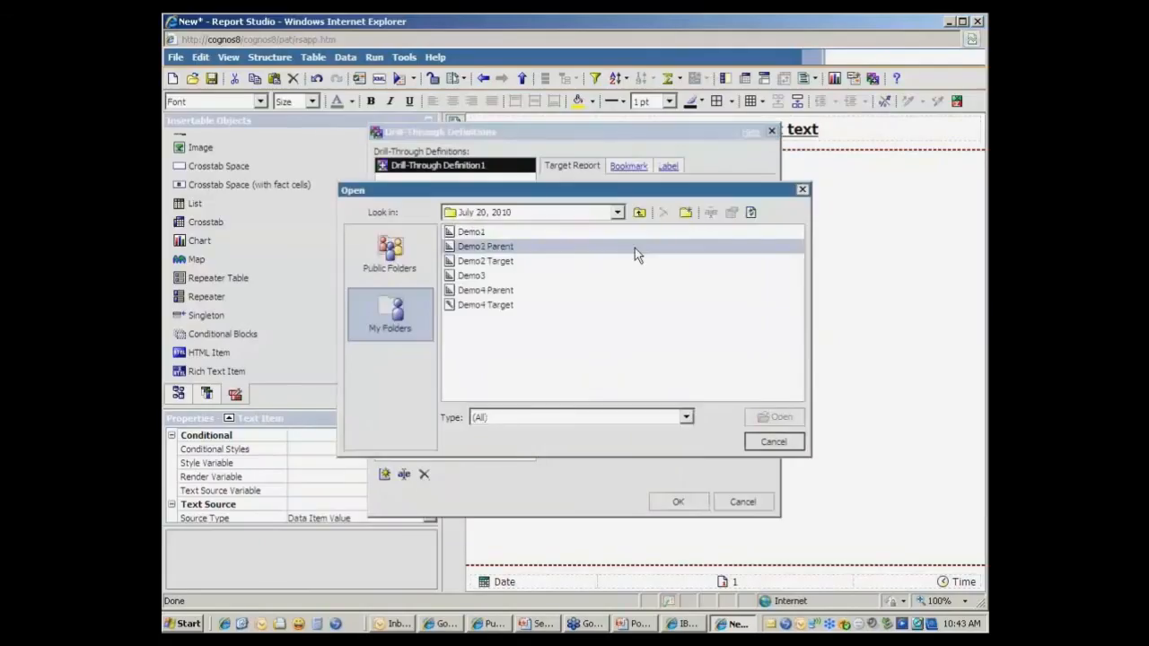
left_click(620, 261)
left_click(773, 422)
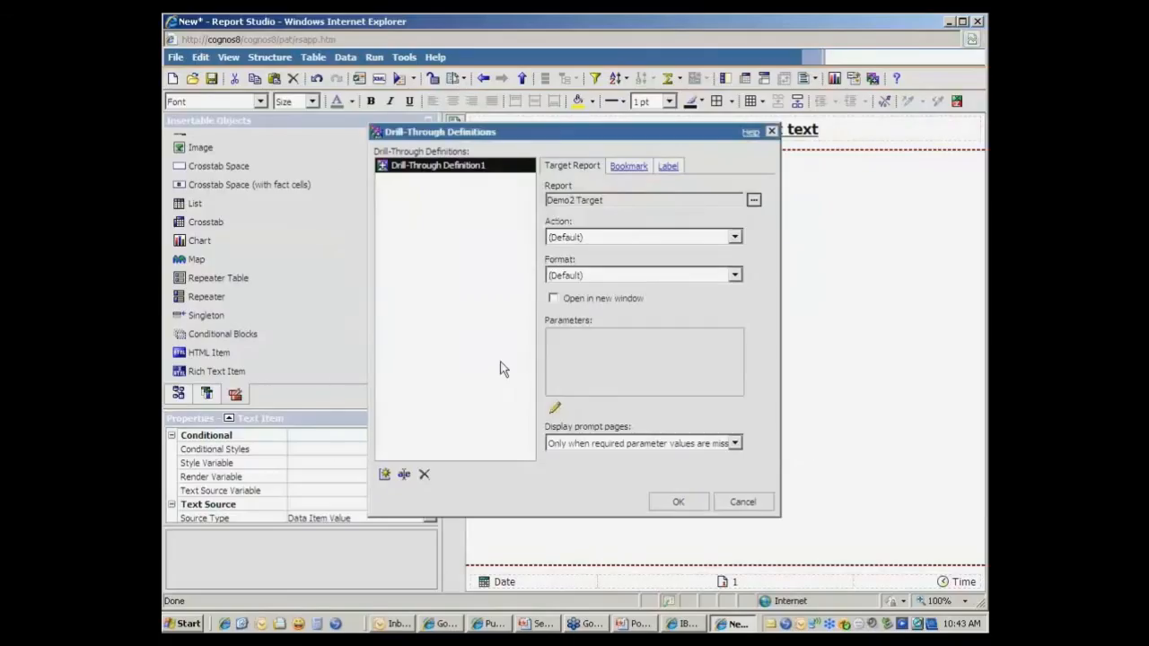
left_click(552, 299)
- Map the drill-through's Retailer Name parameter to pass the data item value Retailer name and accept the definition
left_click(554, 410)
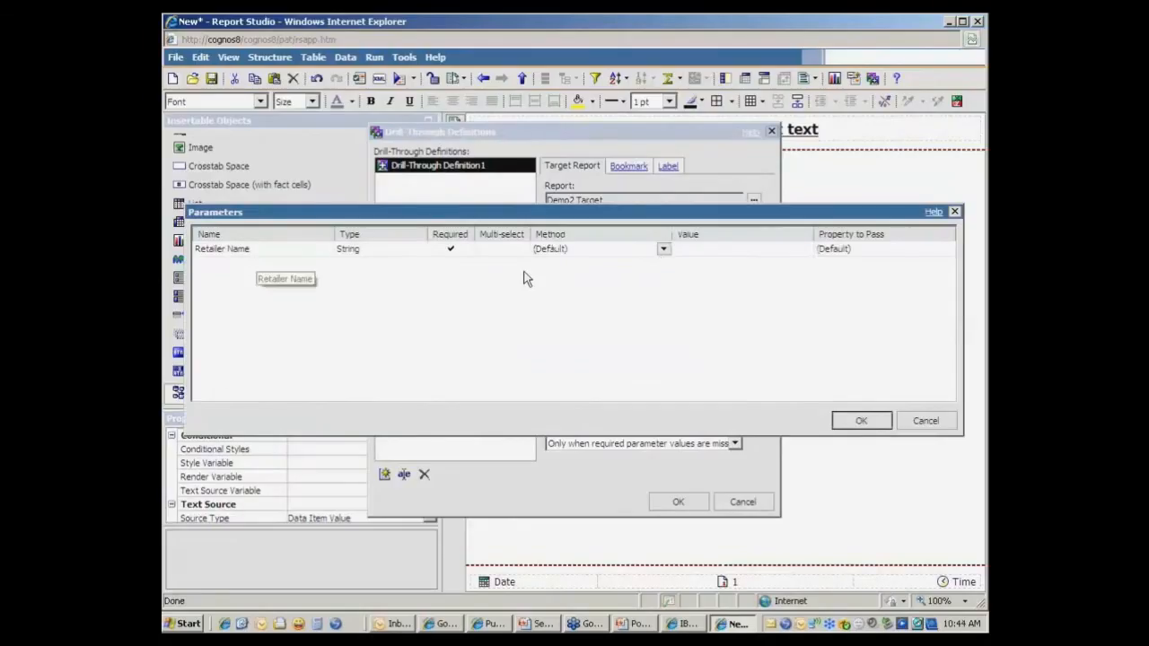
left_click(664, 249)
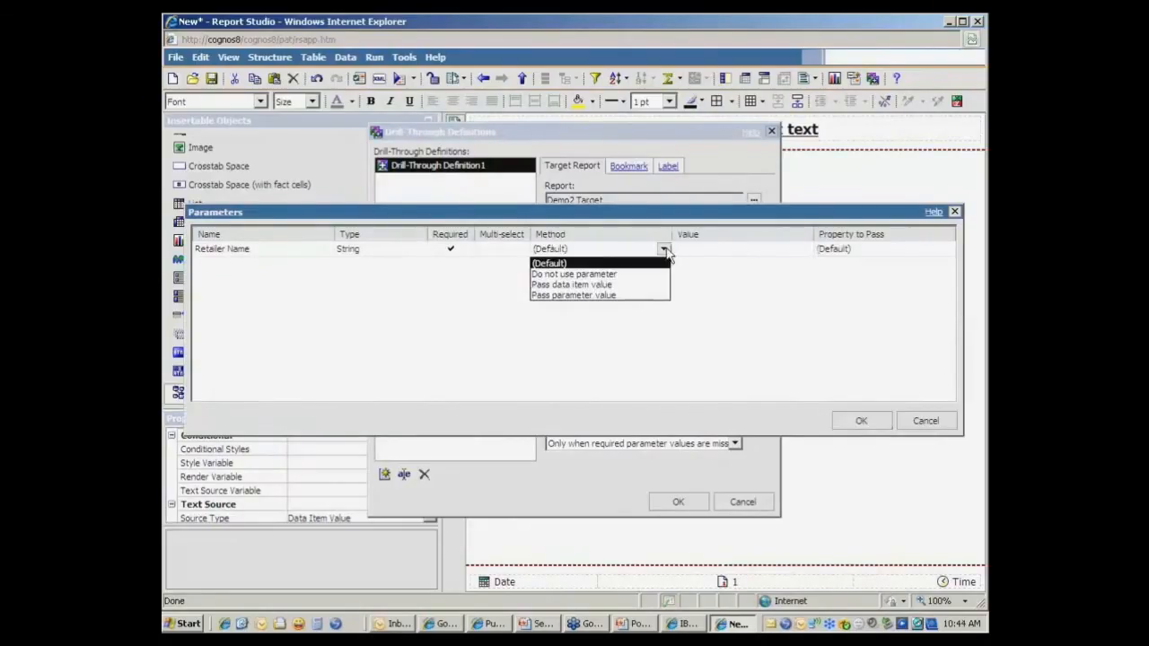
left_click(614, 286)
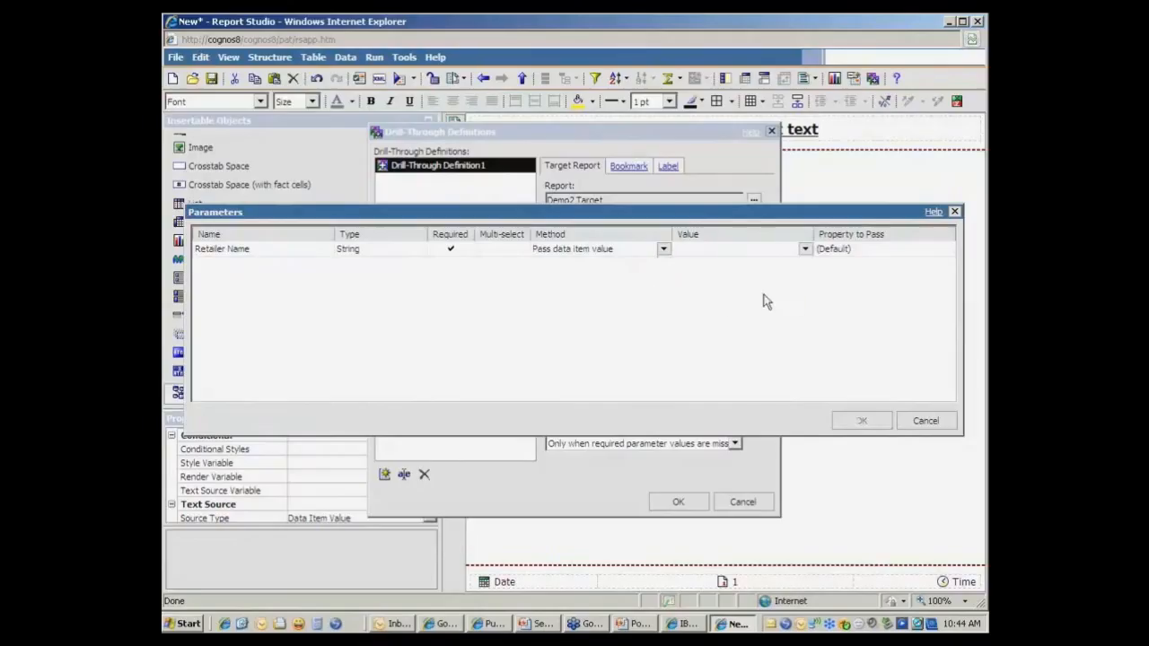
left_click(806, 250)
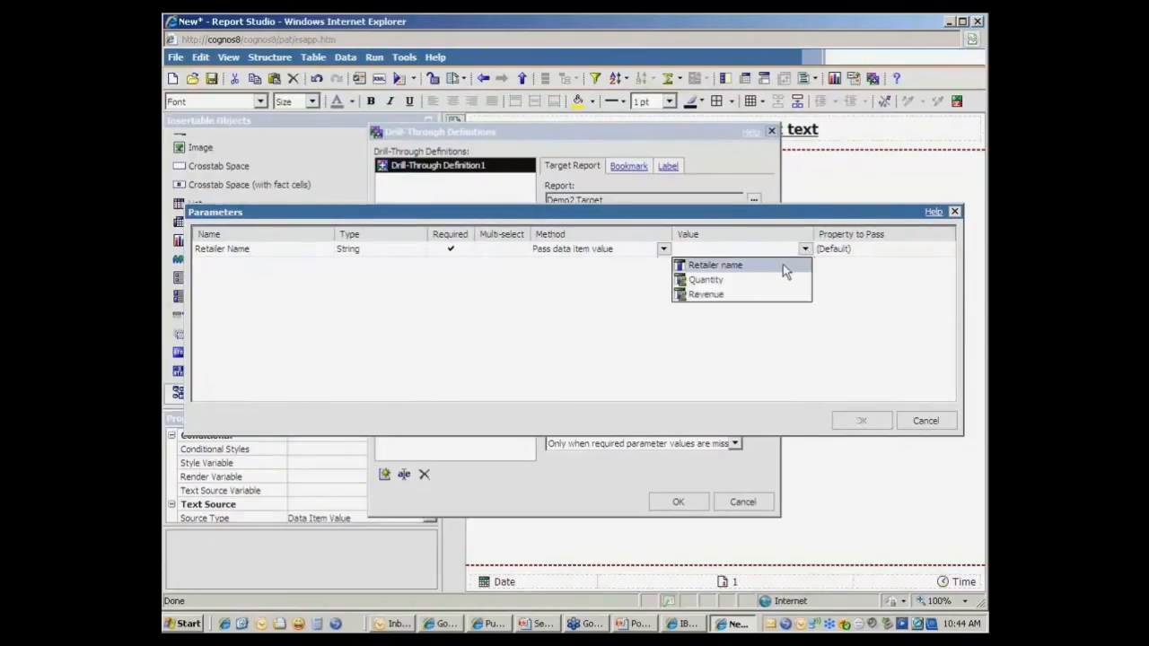
left_click(783, 264)
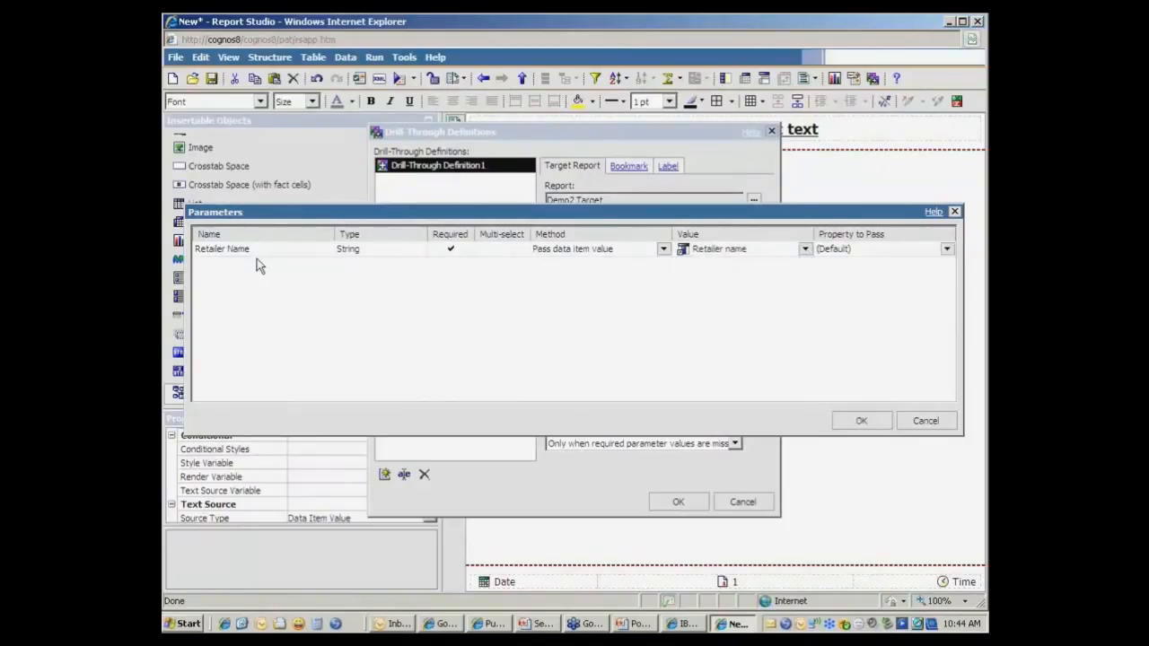
left_click(848, 426)
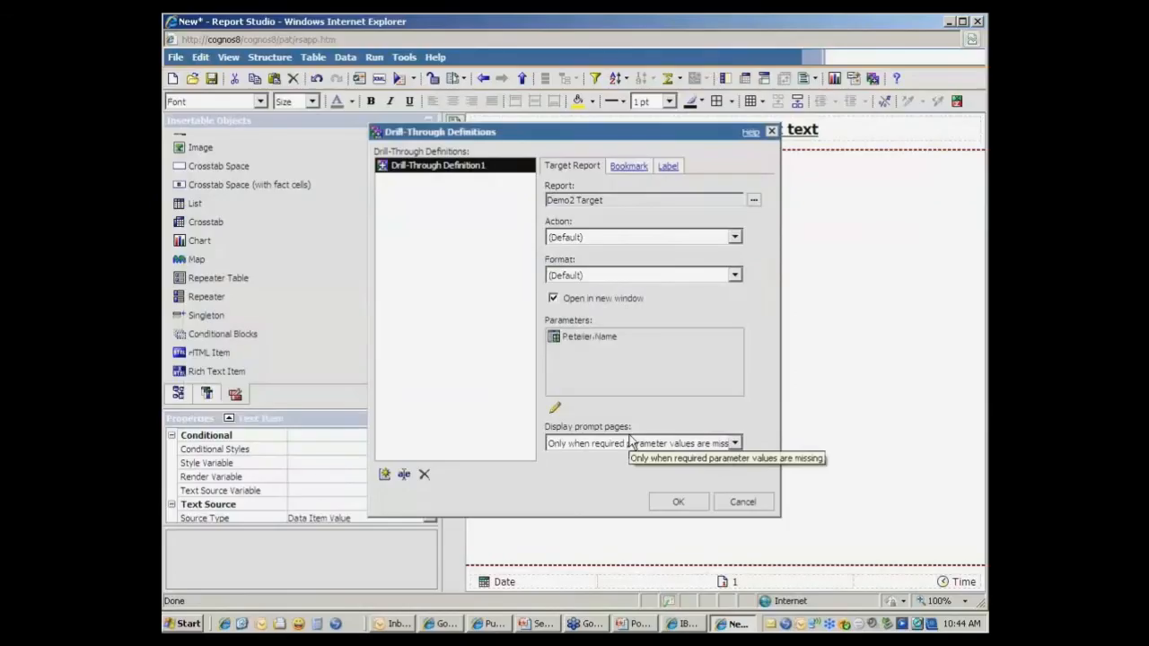
left_click(679, 503)
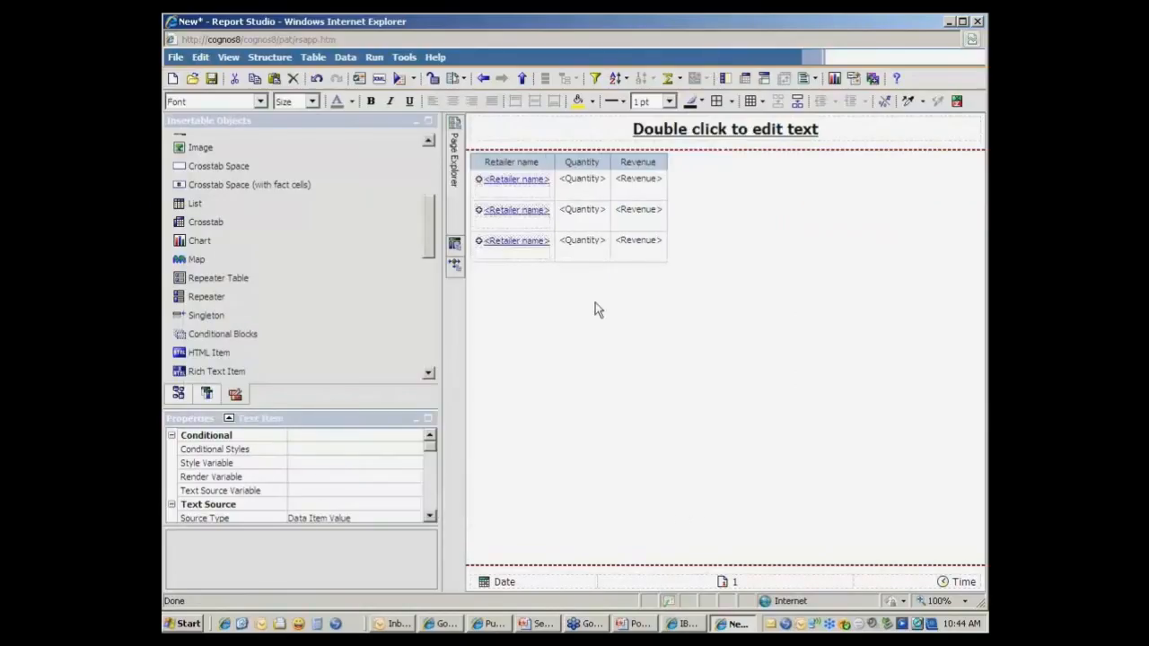
- Move the linked Retailer name item into the conditional block's Yes block, and switch the current block to No
left_click(538, 192)
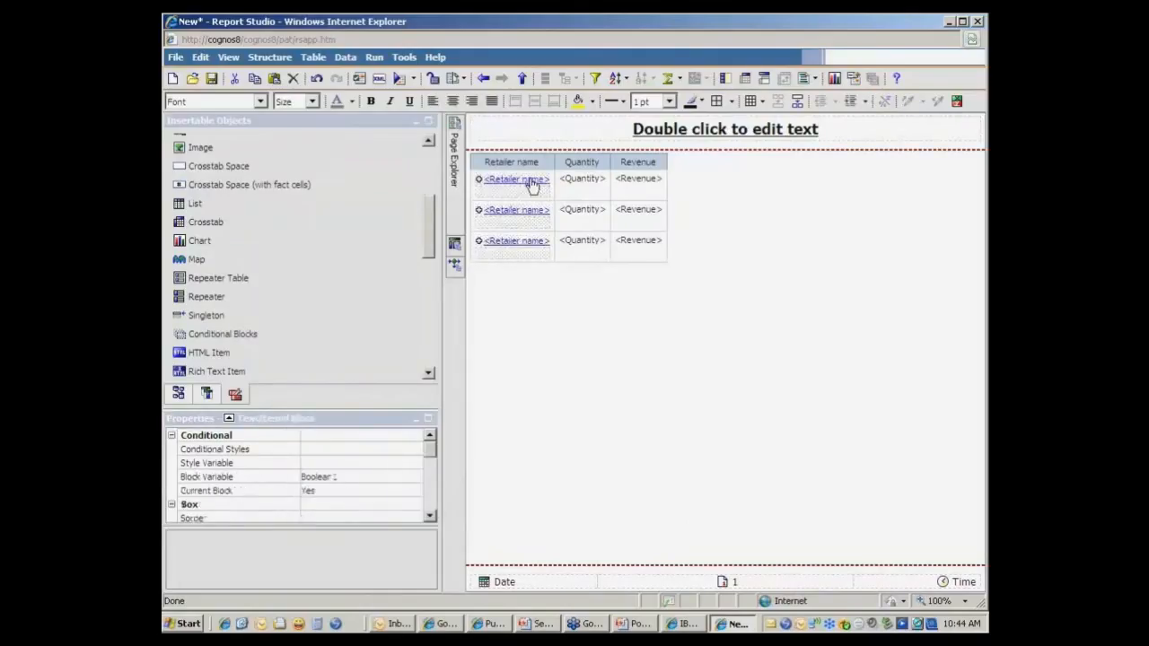
left_click_drag(531, 181, 526, 195)
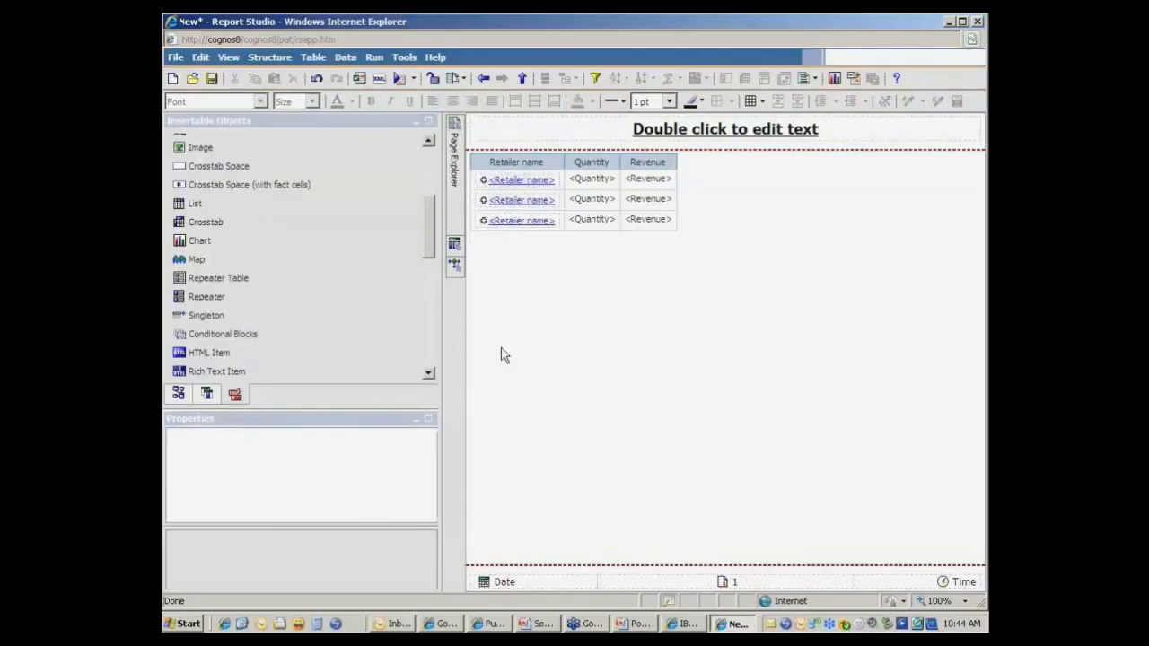
left_click(559, 186)
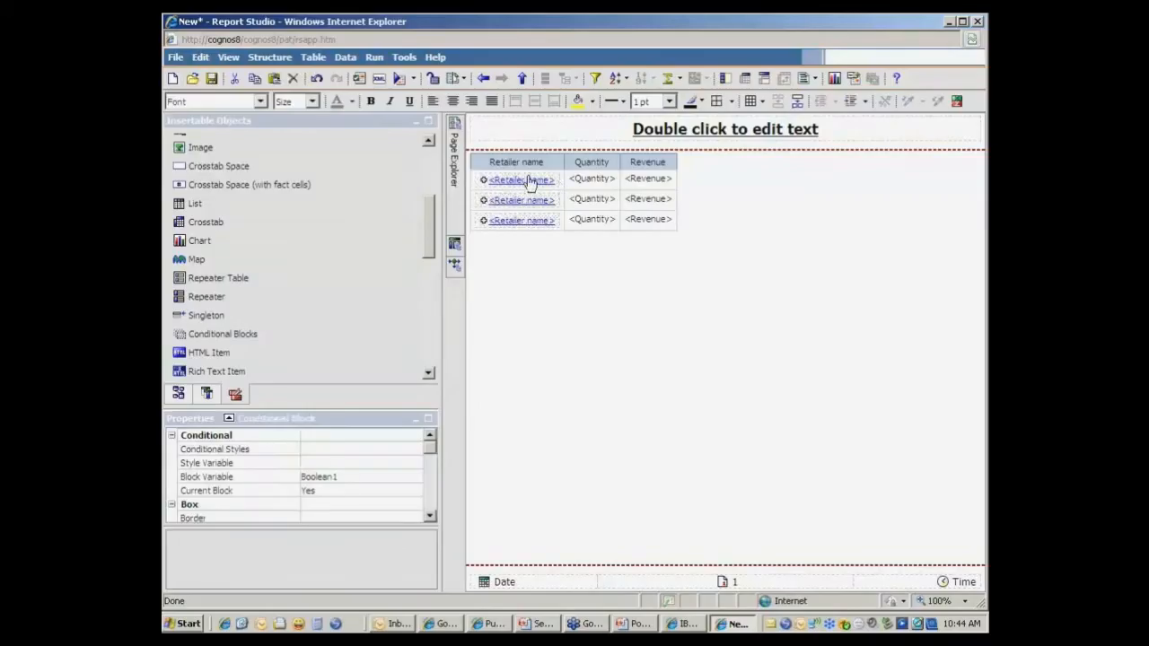
left_click(401, 490)
left_click(415, 490)
left_click(397, 519)
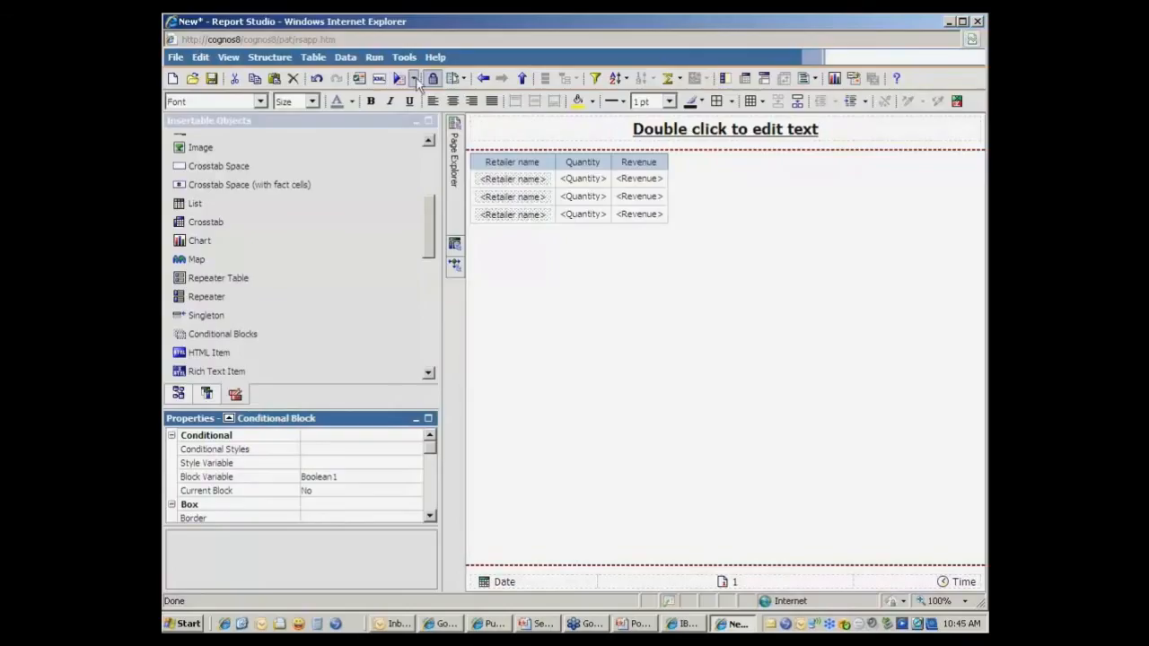
- Run the report and view its output in a maximized window
left_click(416, 80)
left_click(546, 353)
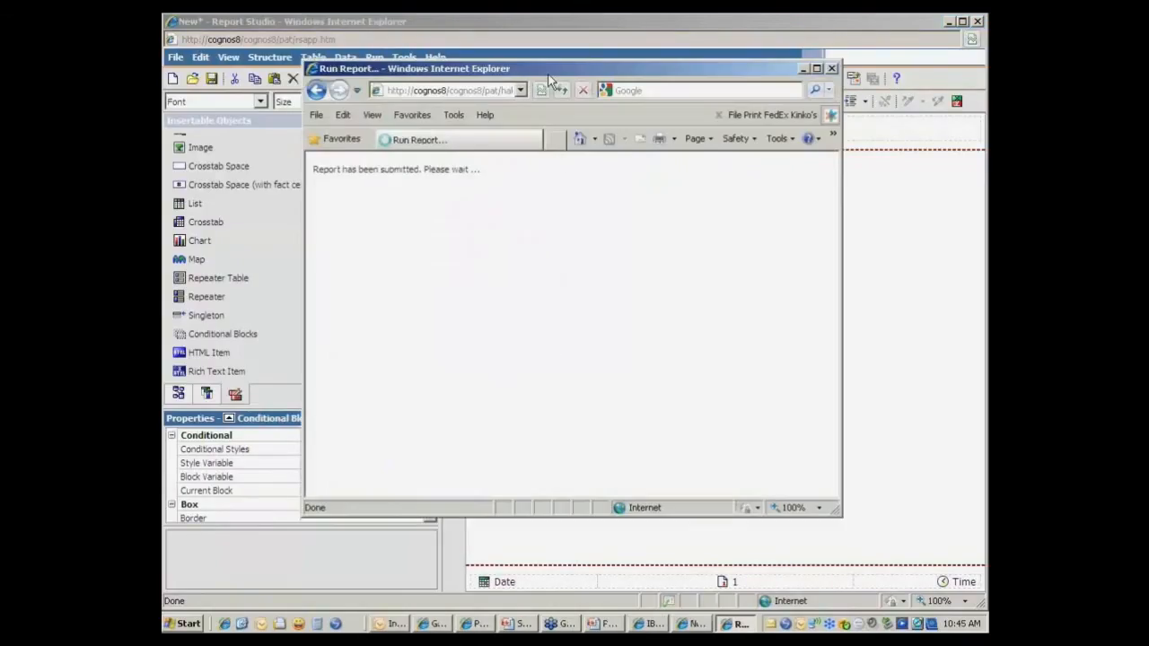
double_click(550, 70)
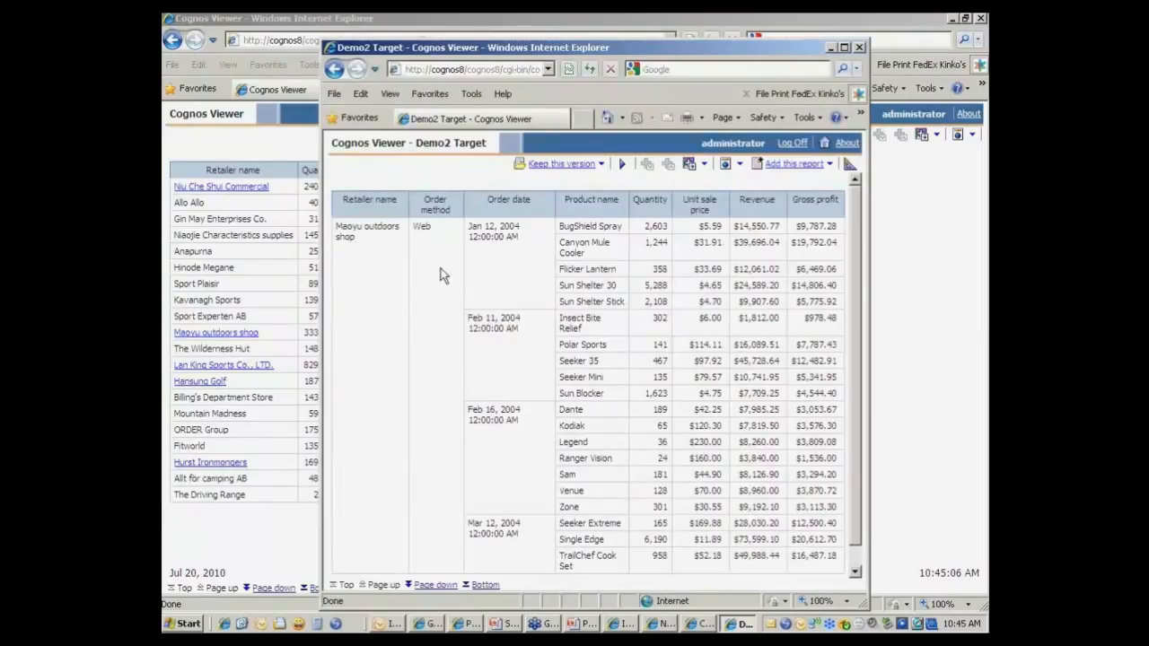
- Look through the Demo2 Target drill-through report for Maoyu outdoors shop and close it
scroll(668, 260, "down", 2)
scroll(668, 263, "up", 2)
left_click(859, 48)
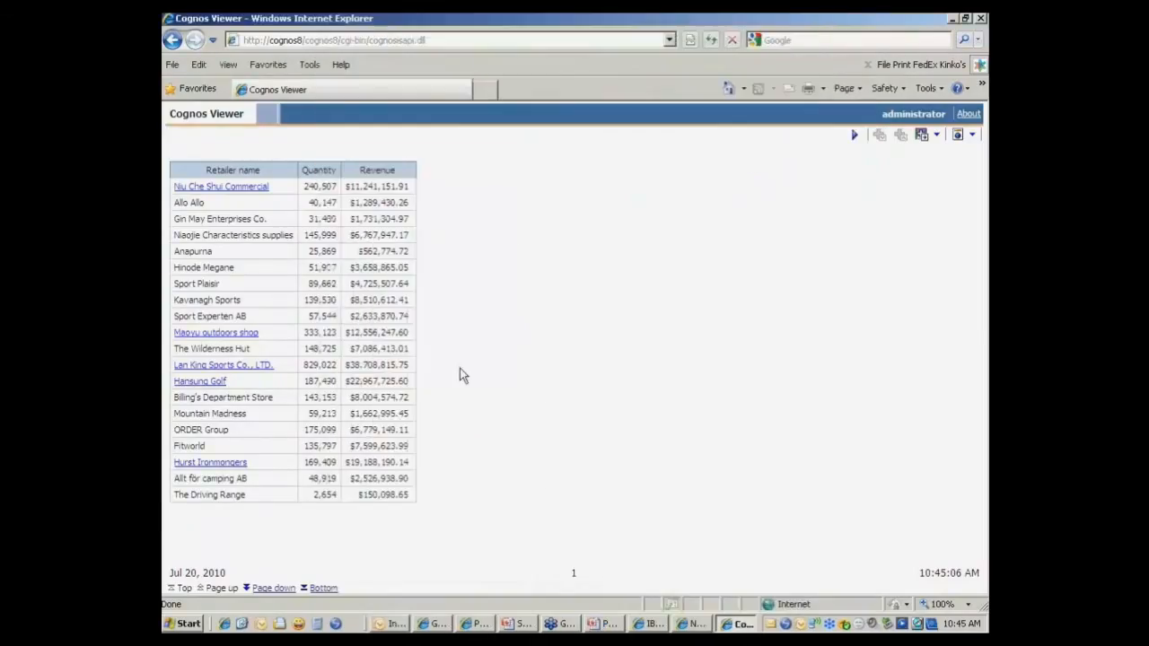
- Page forward to page 3 of the report output to check its retailer links, and close the viewer
left_click(273, 588)
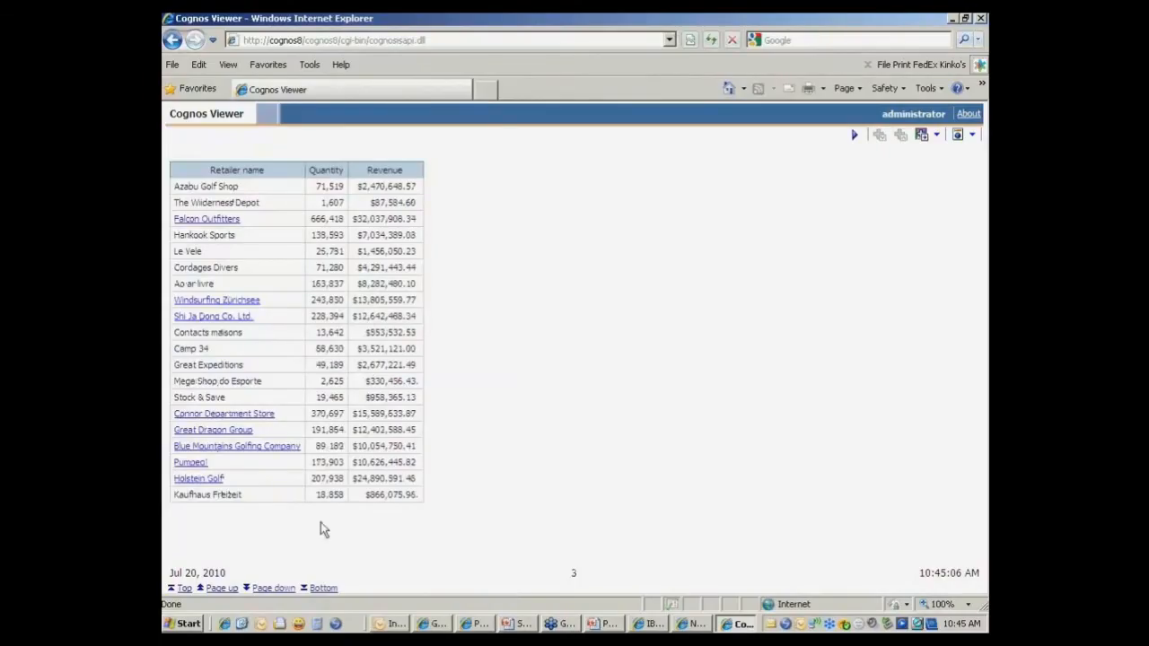
double_click(167, 18)
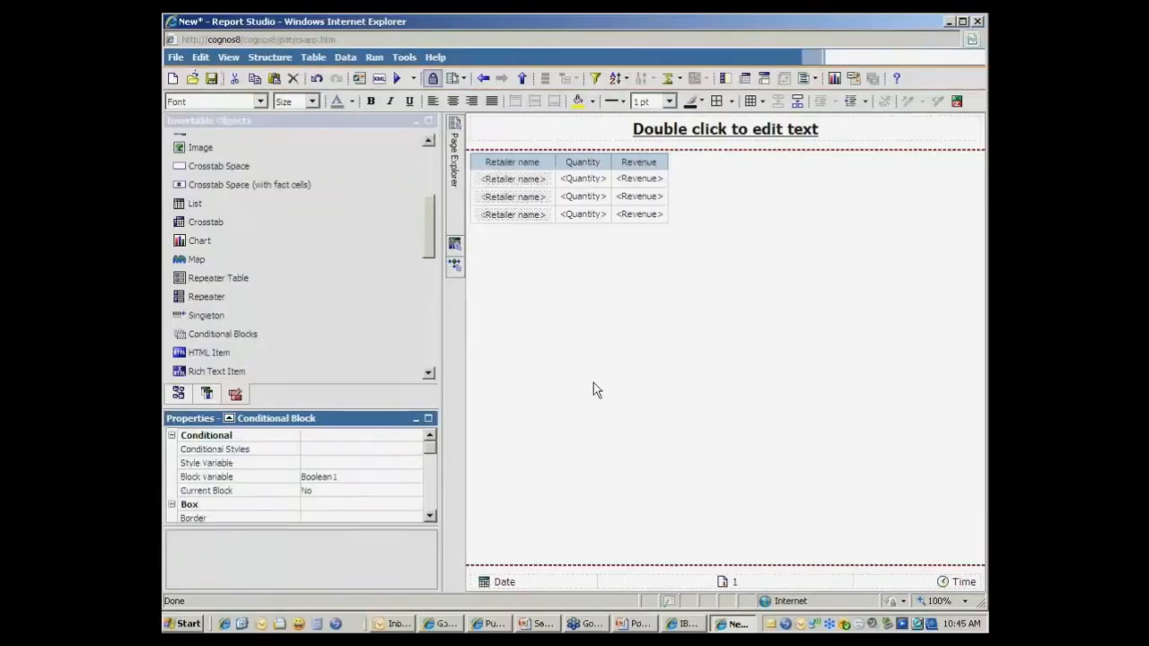
left_click(593, 383)
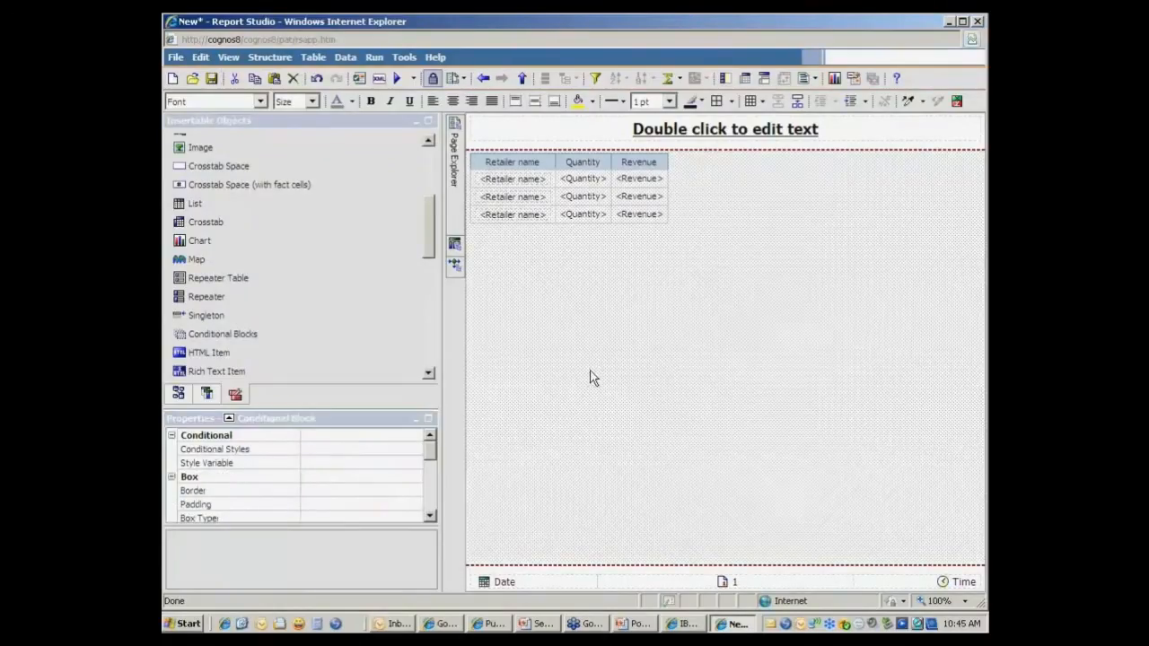
left_click(548, 217)
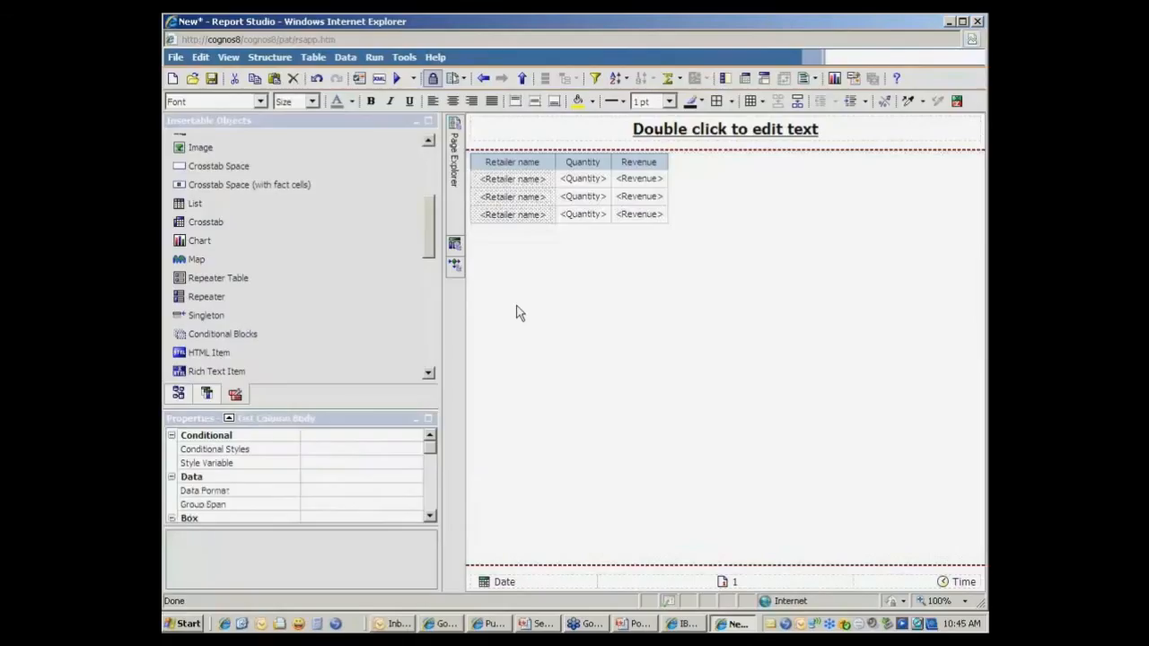